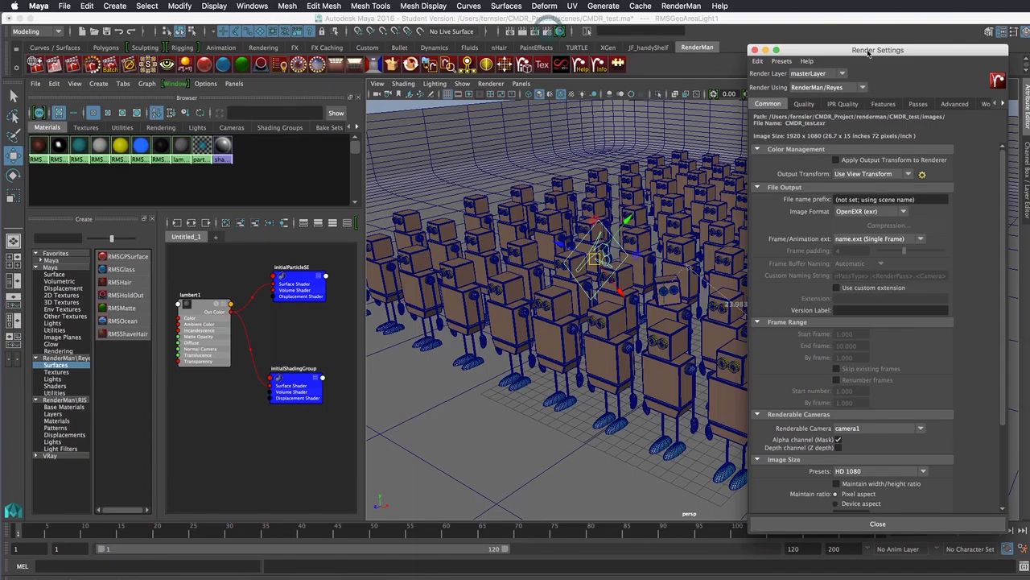
Review the Quality, IPR Quality, Features and Common render settings, then show the rendering-resources slide
drag(868, 52, 637, 51)
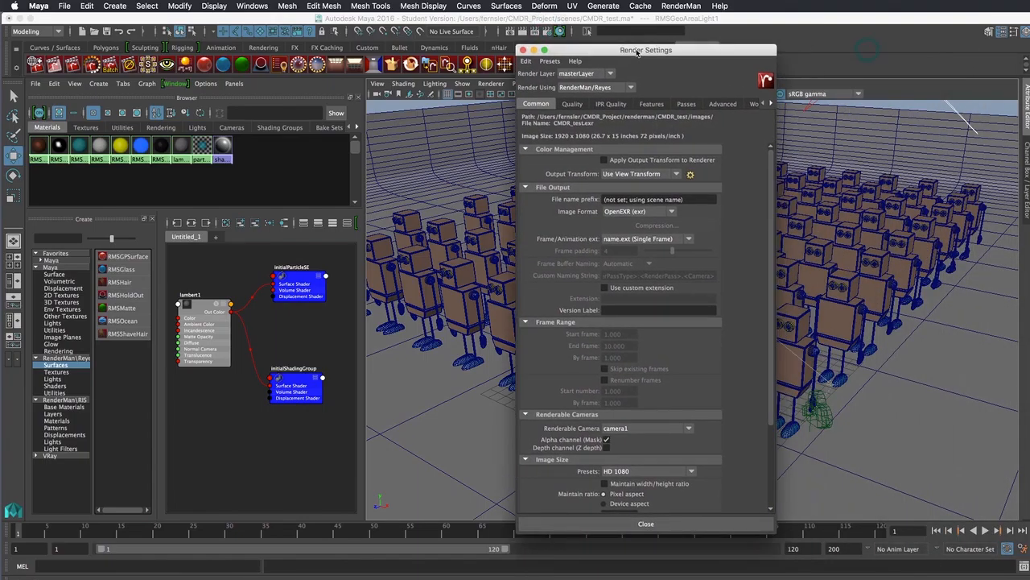
click(569, 104)
click(609, 104)
click(649, 104)
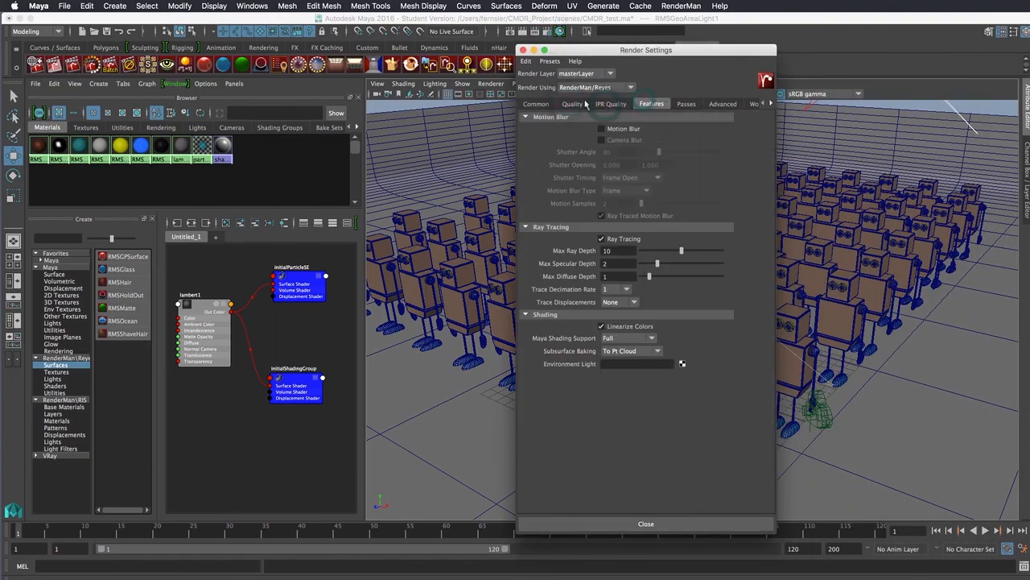
click(535, 103)
drag(572, 51, 803, 56)
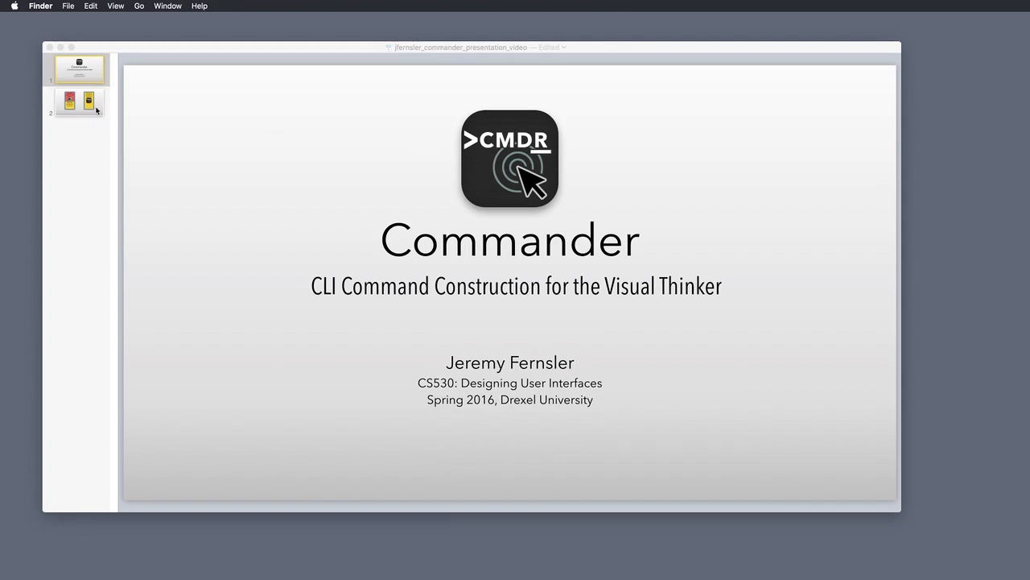
click(90, 105)
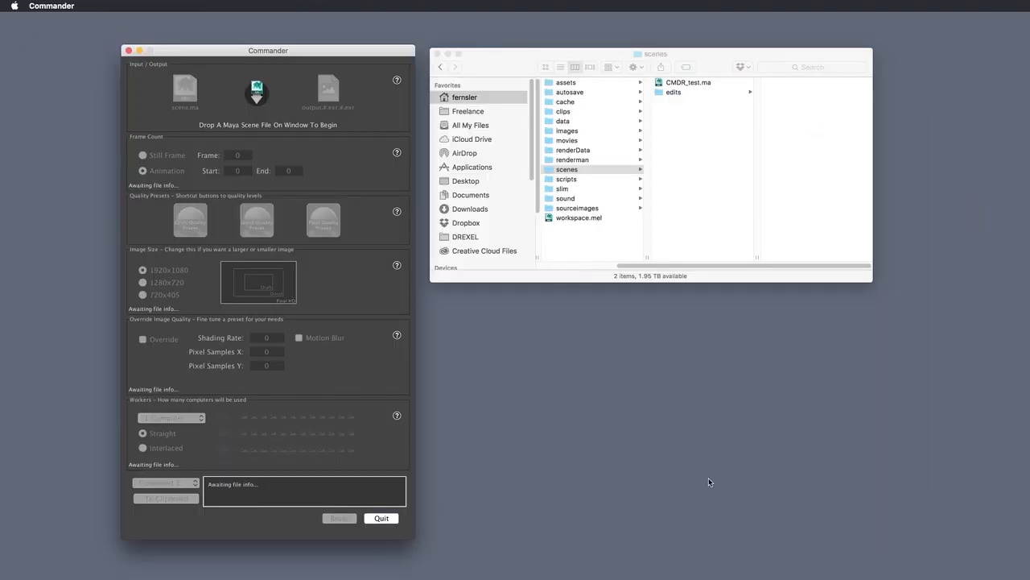
Nudge the empty Commander window up beside the scenes folder
drag(349, 50, 352, 34)
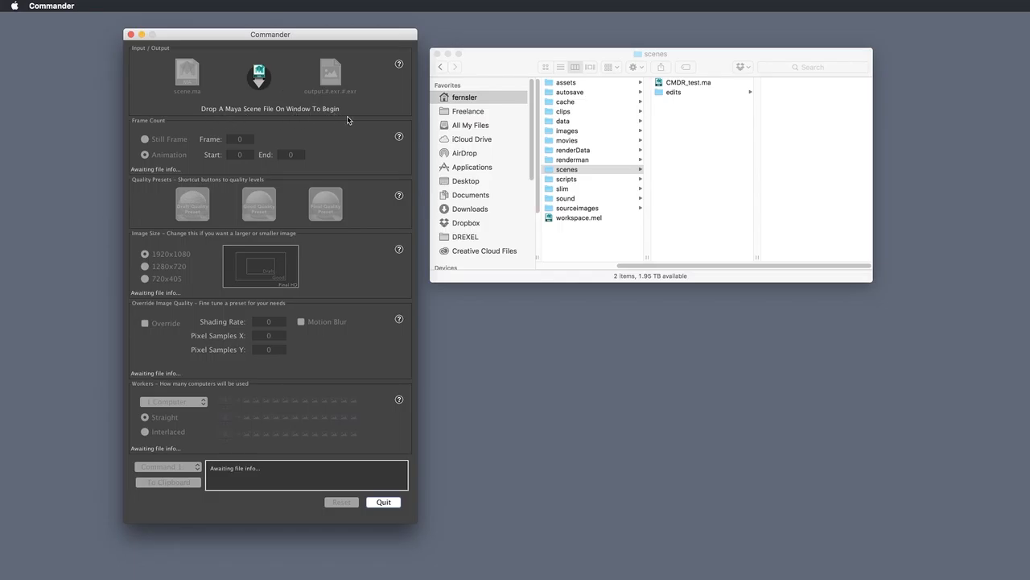
Drag CMDR_test.ma from Finder onto Commander, then select the generated render command text
click(688, 82)
click(689, 83)
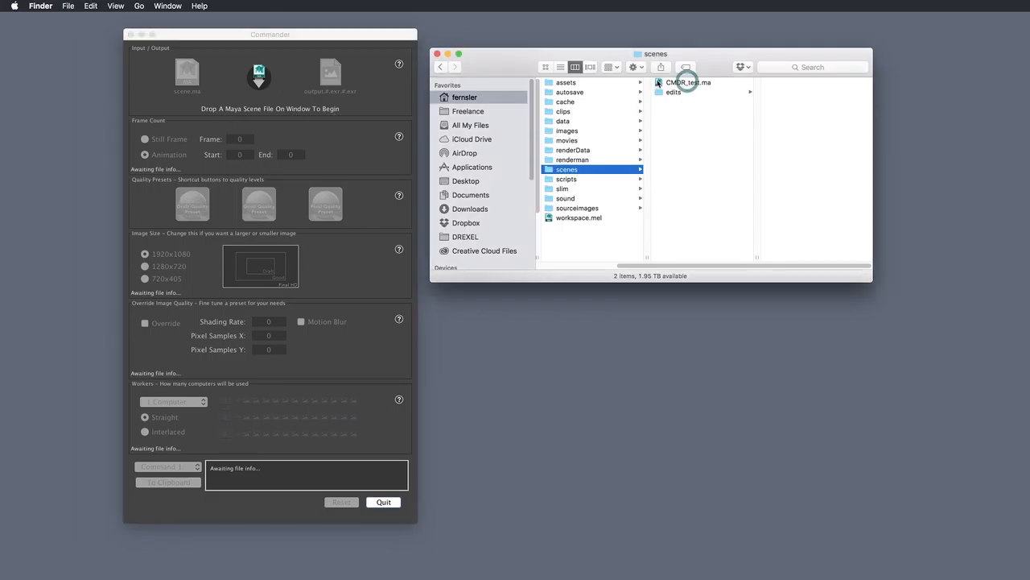
drag(676, 85, 278, 136)
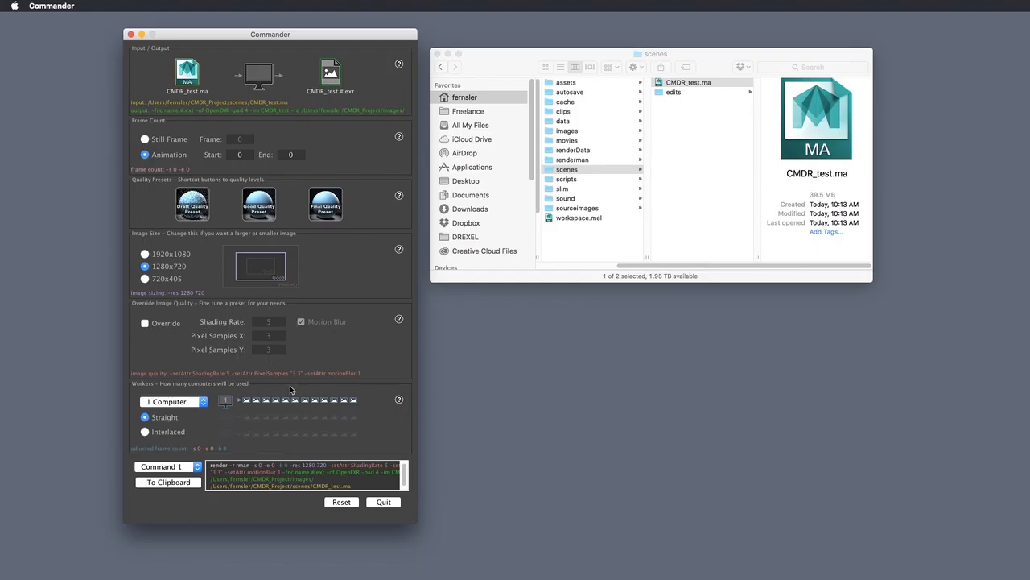
drag(211, 466, 377, 484)
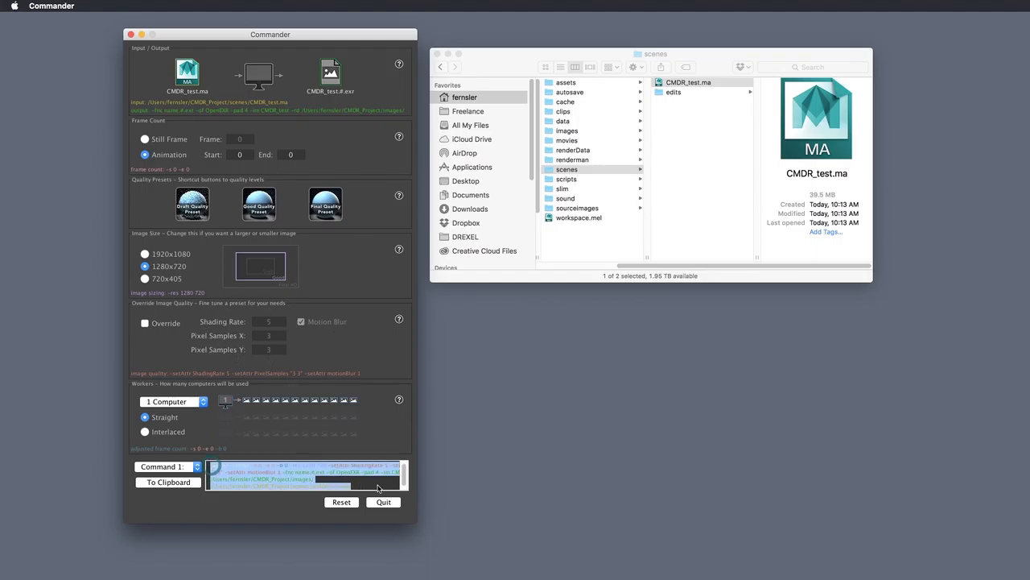
click(376, 485)
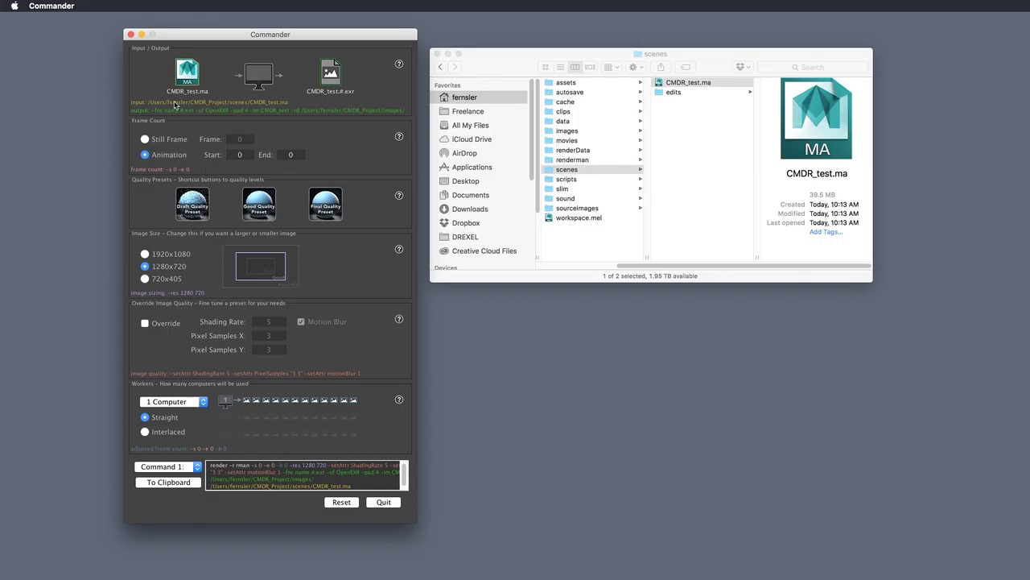
Render frames 1 to 50 as an animation using the Draft Quality preset (720x405, shading rate 15)
click(145, 140)
click(144, 154)
click(245, 155)
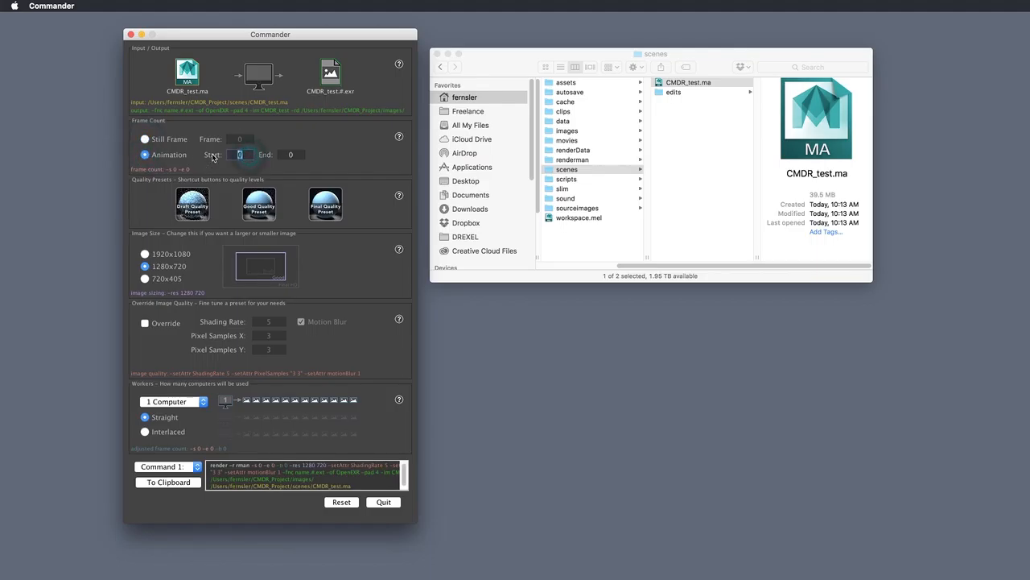
key(Tab)
key(Tab)
click(190, 202)
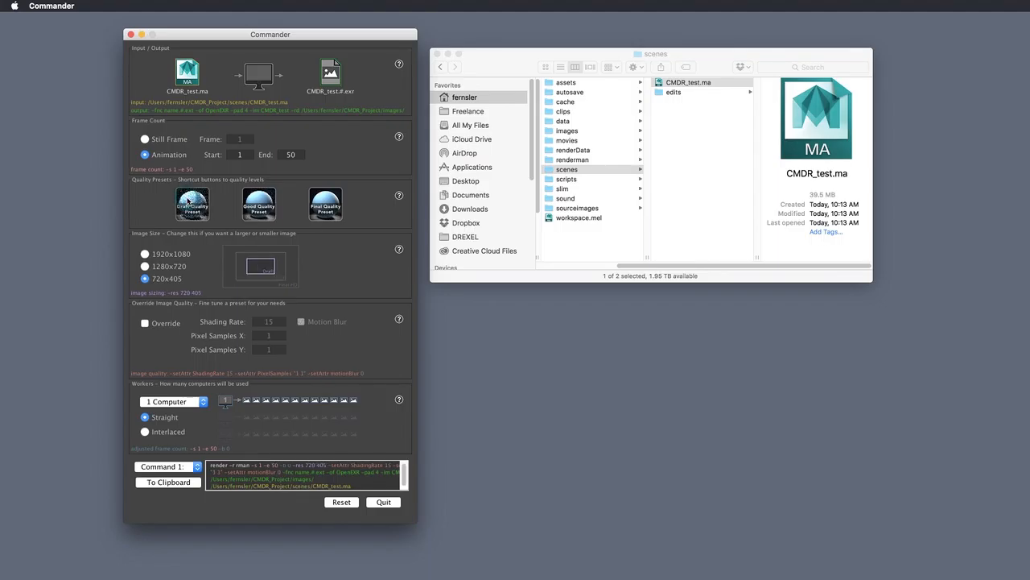
click(257, 201)
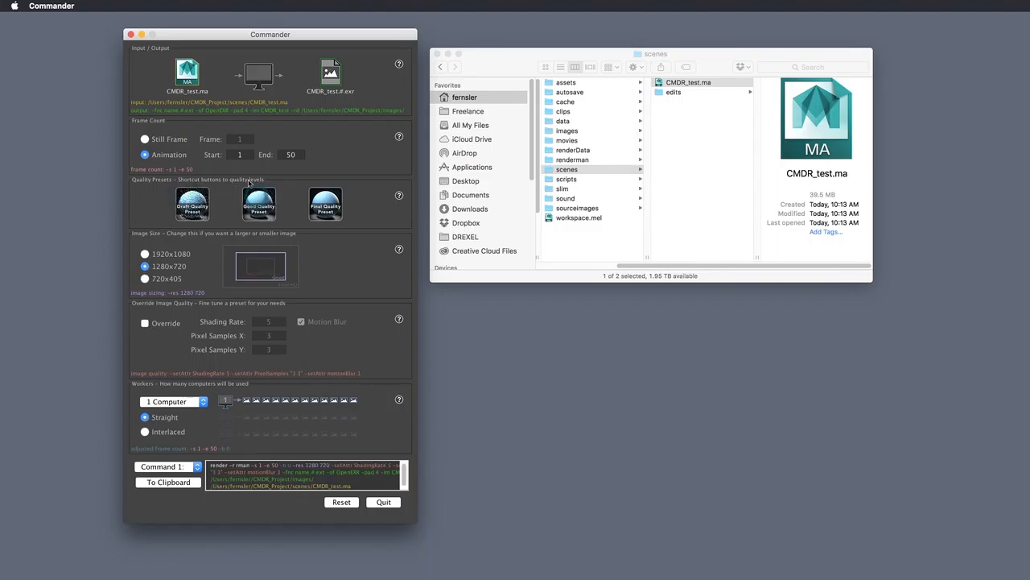
click(333, 206)
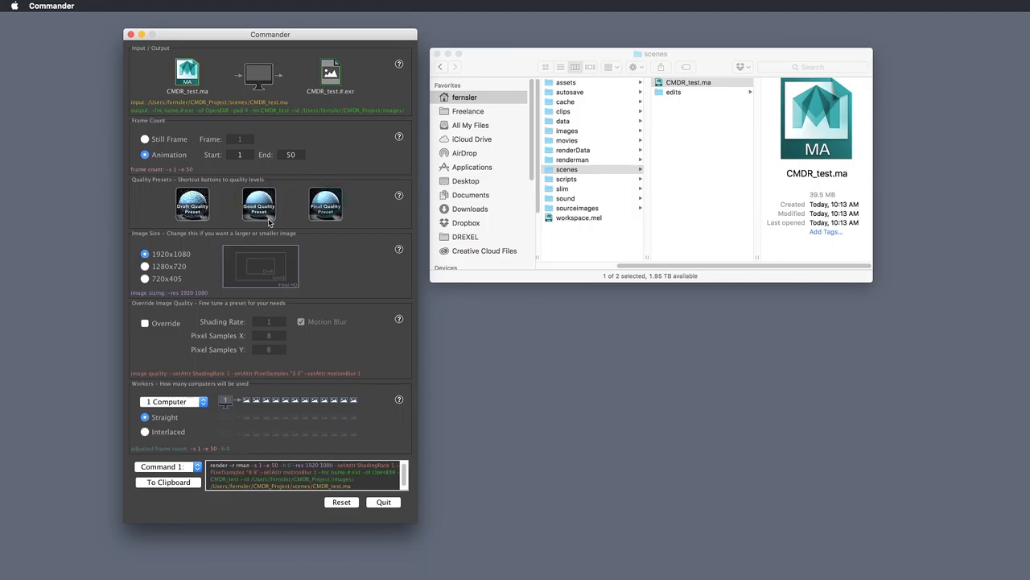
click(201, 203)
click(261, 204)
click(333, 202)
click(197, 198)
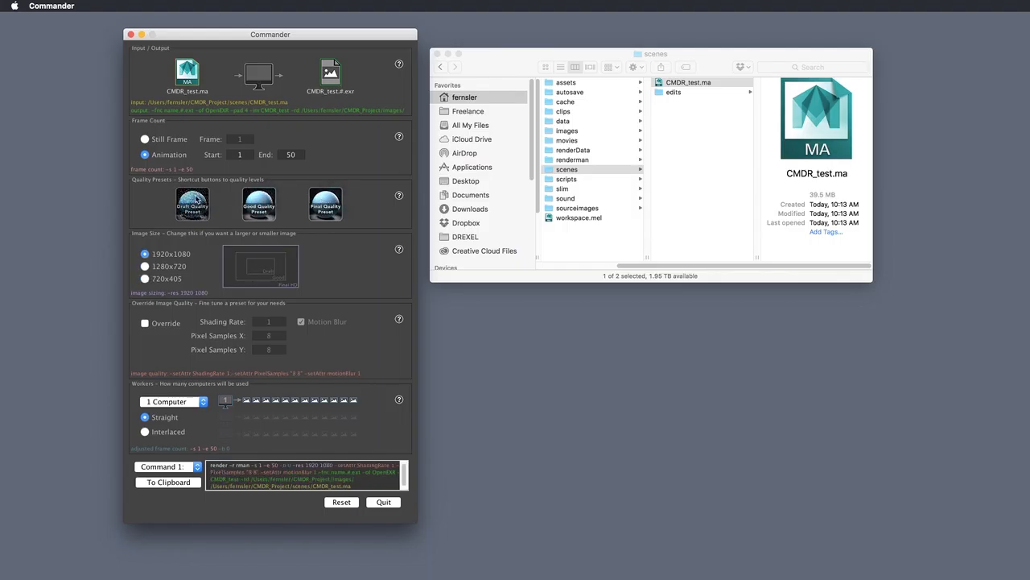
click(267, 198)
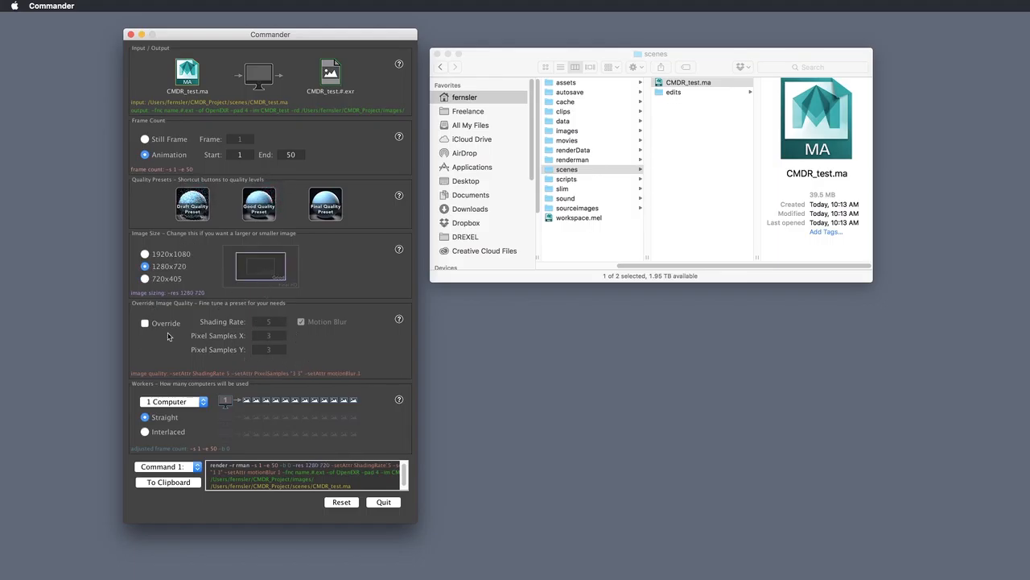
click(318, 207)
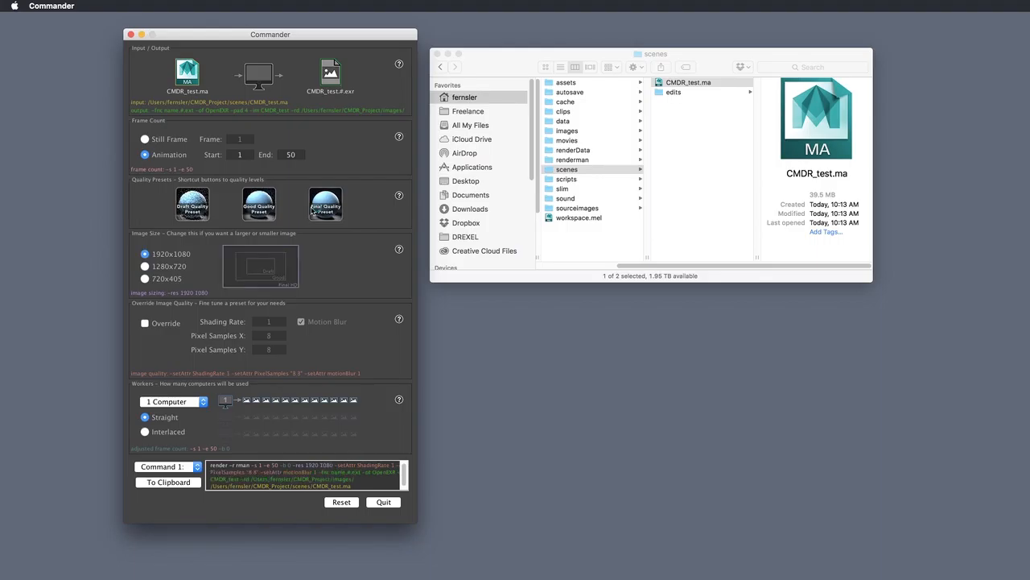
click(252, 205)
click(194, 204)
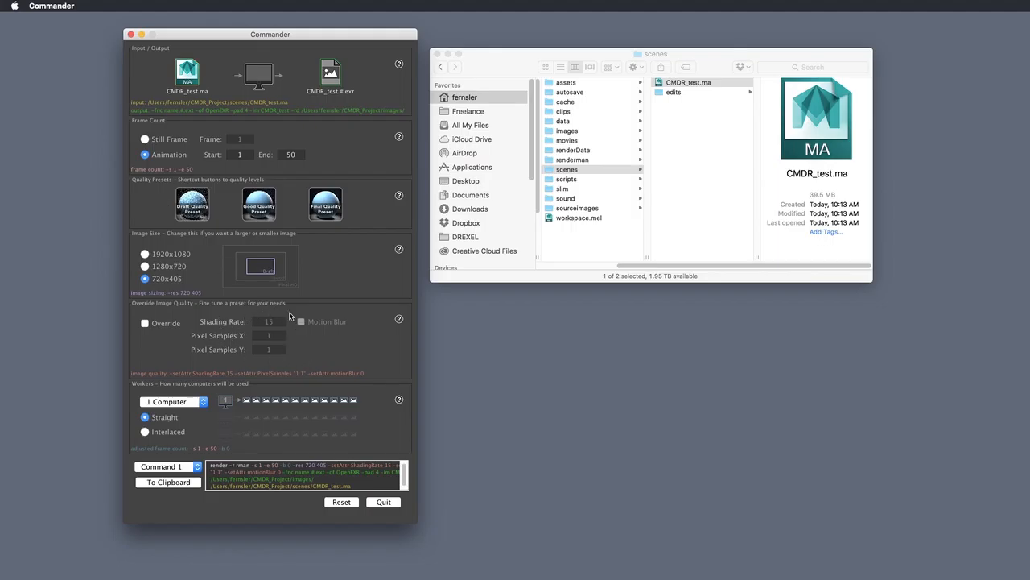
Apply the Good Quality preset and try the image sizes, settling on 1280x720
click(169, 254)
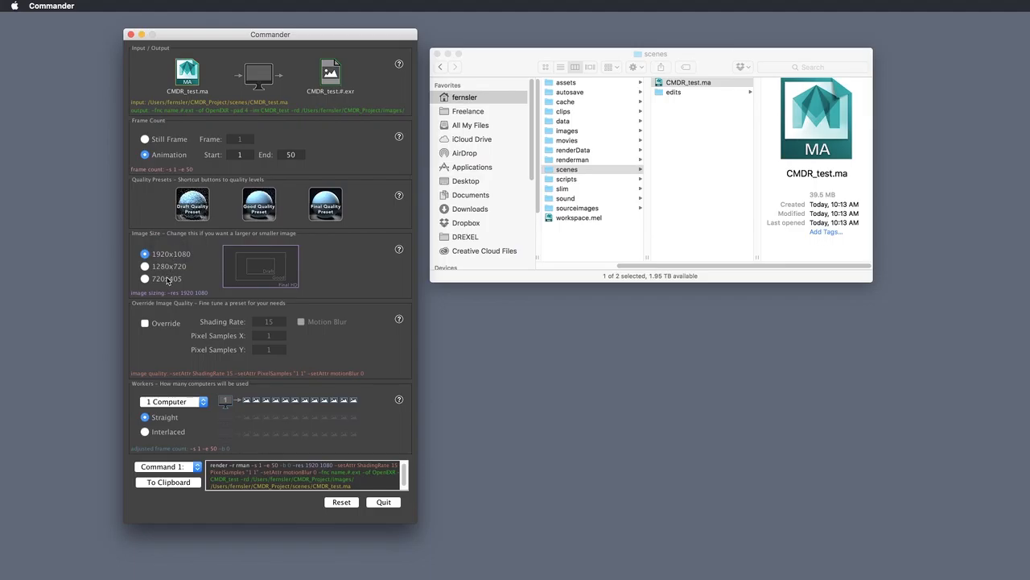
click(265, 206)
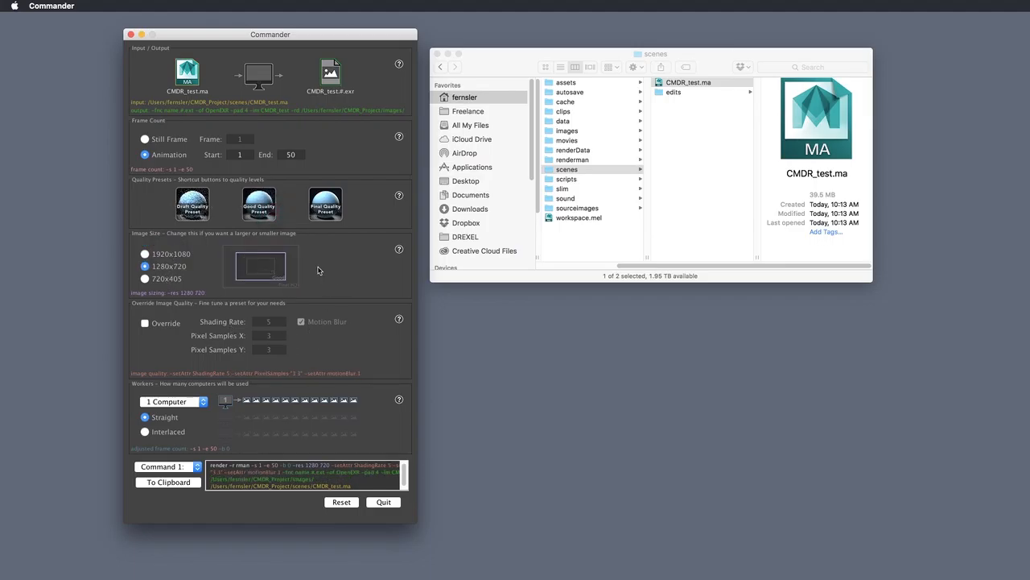
click(171, 255)
click(170, 282)
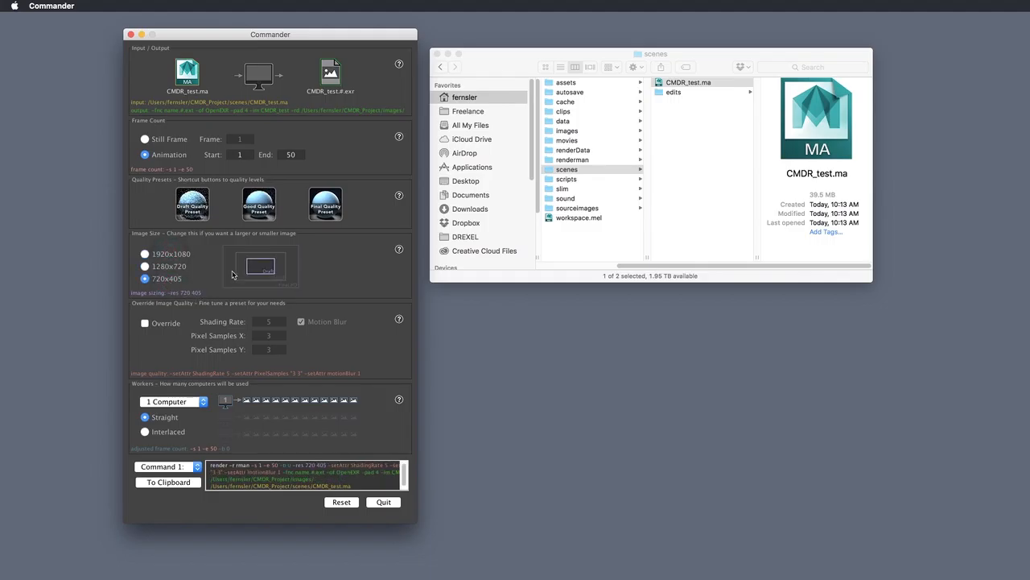
click(157, 255)
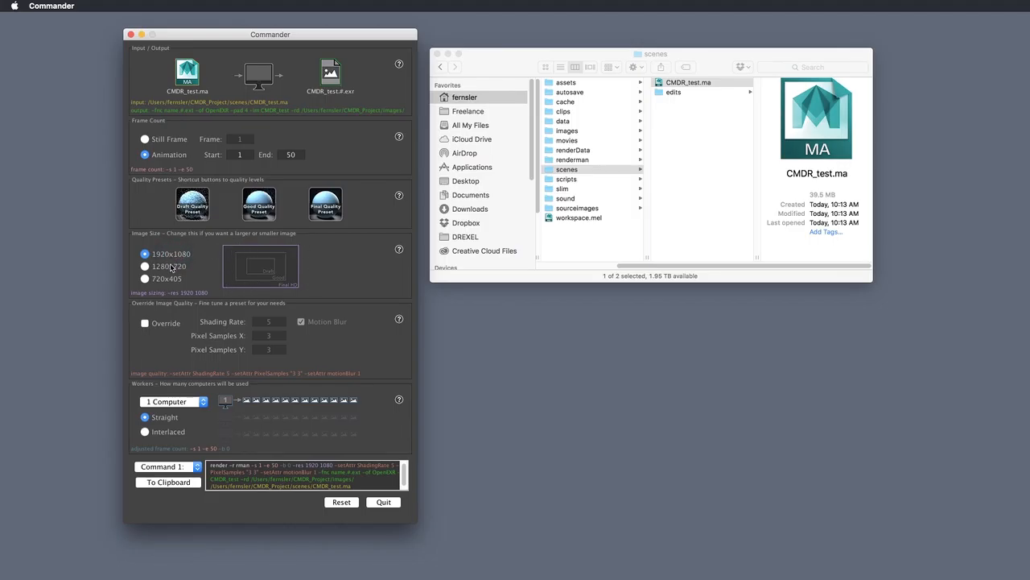
click(171, 266)
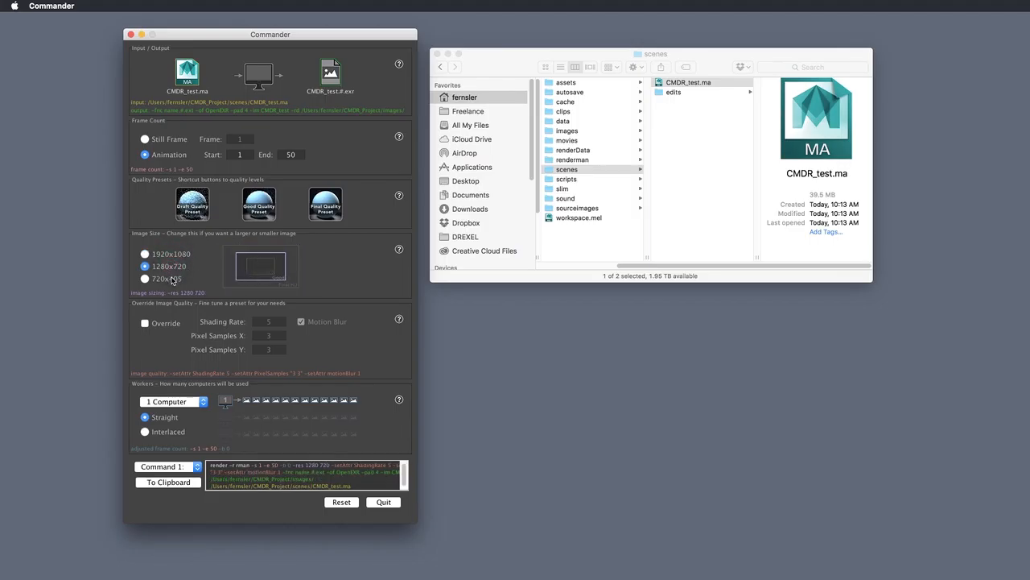
click(167, 278)
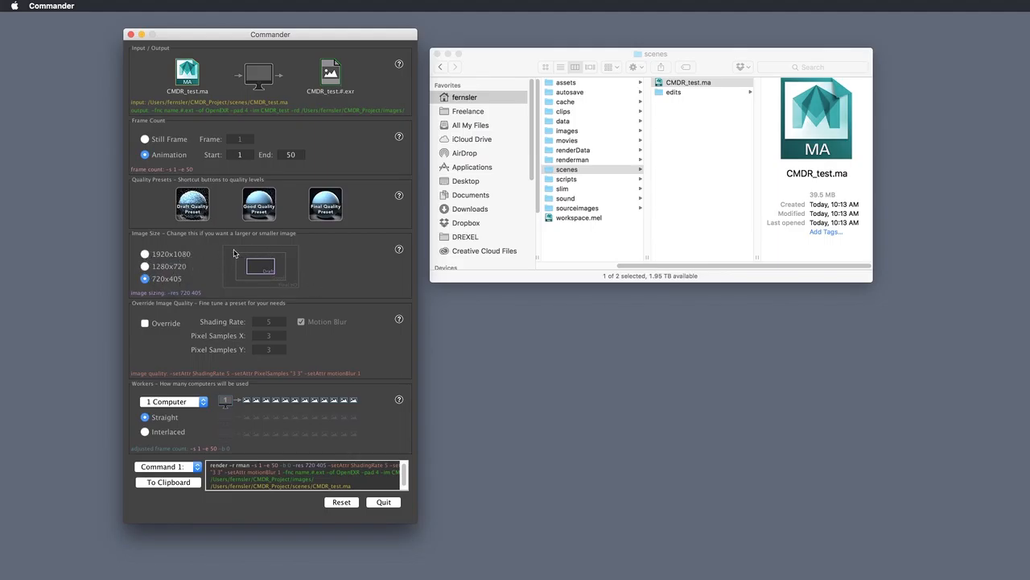
click(171, 254)
click(175, 265)
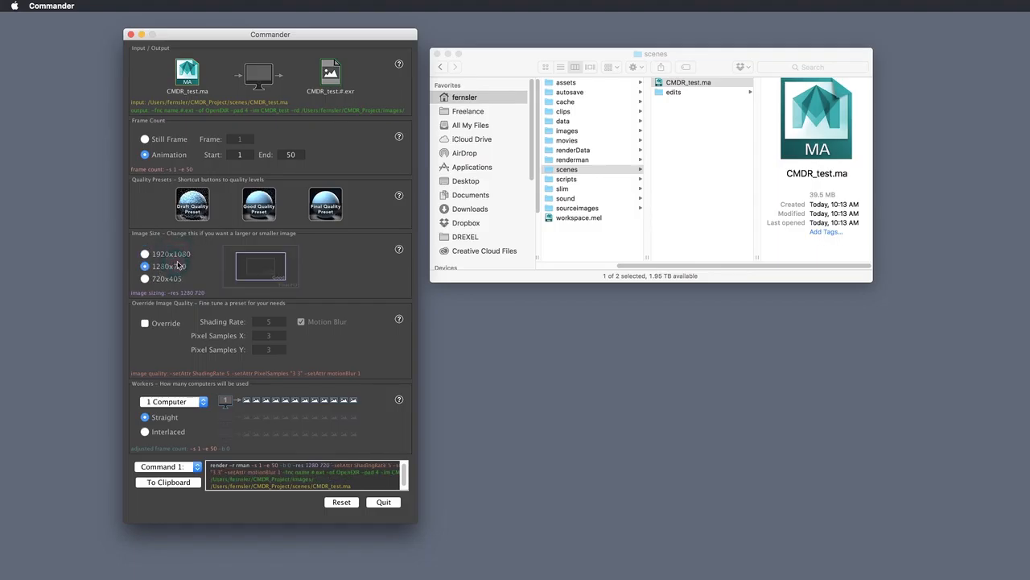
Allow overriding the preset's quality values, toggling motion blur off and back on
click(167, 326)
click(300, 321)
click(300, 321)
Set Workers to 3 Computers with interlaced frame assignment
click(184, 401)
click(199, 413)
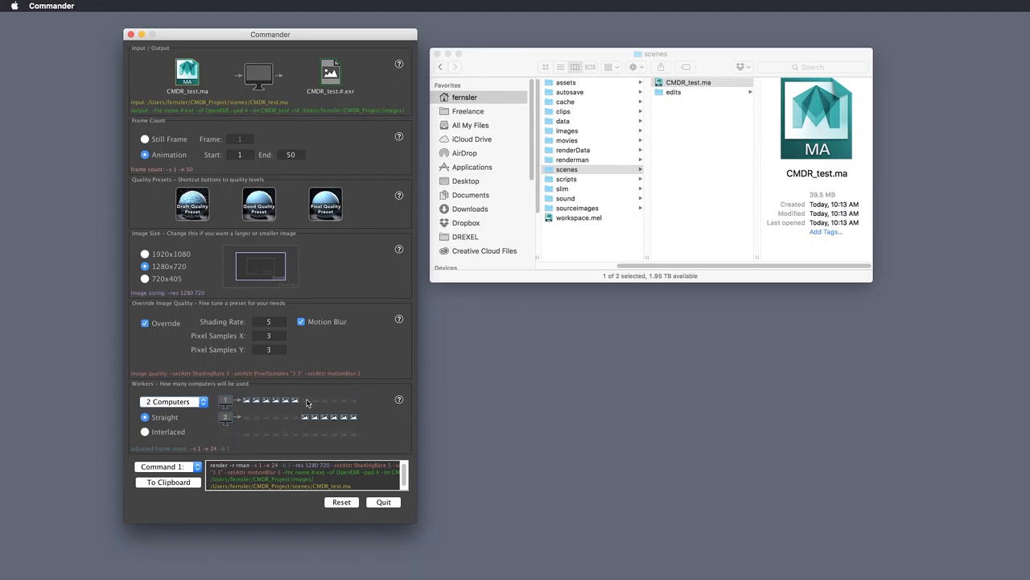
click(190, 401)
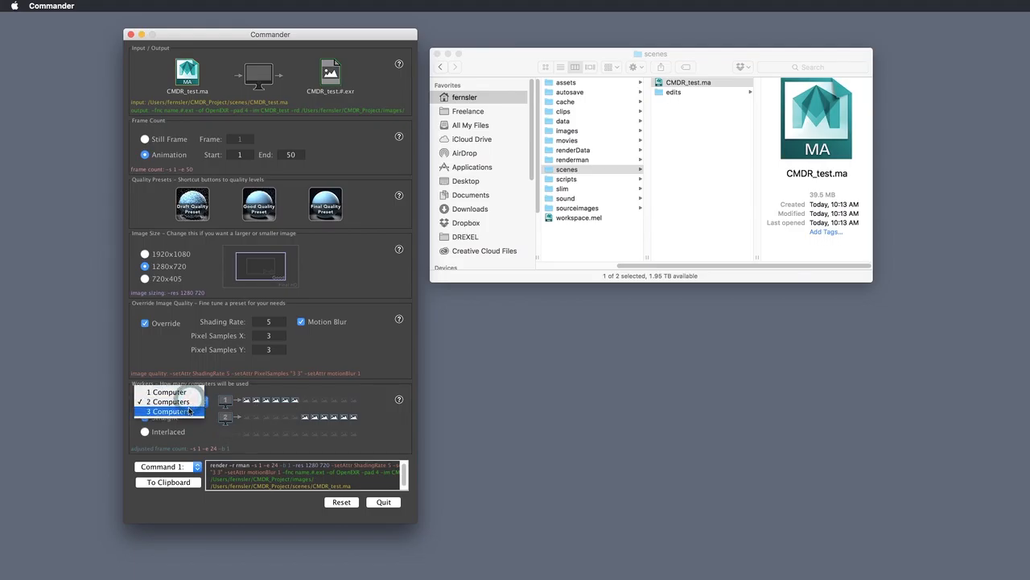
click(190, 411)
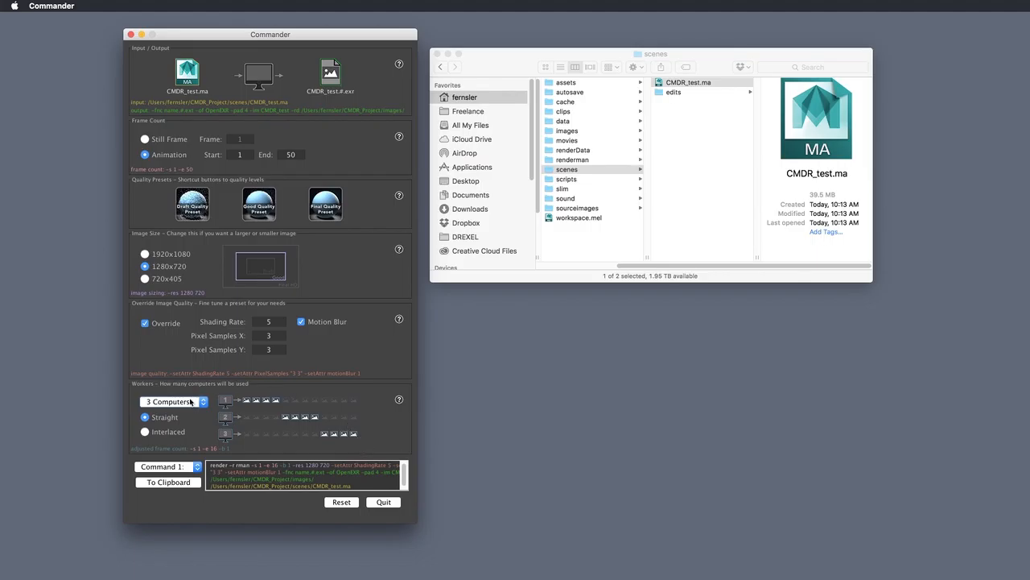
click(145, 433)
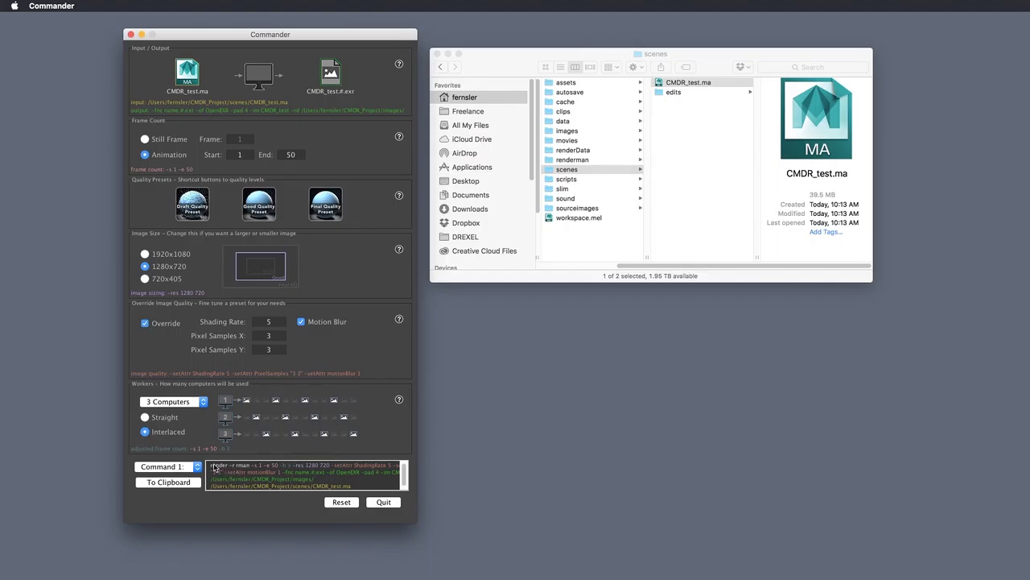
Select the command text and compare Straight versus Interlaced frame assignment
drag(210, 466, 386, 487)
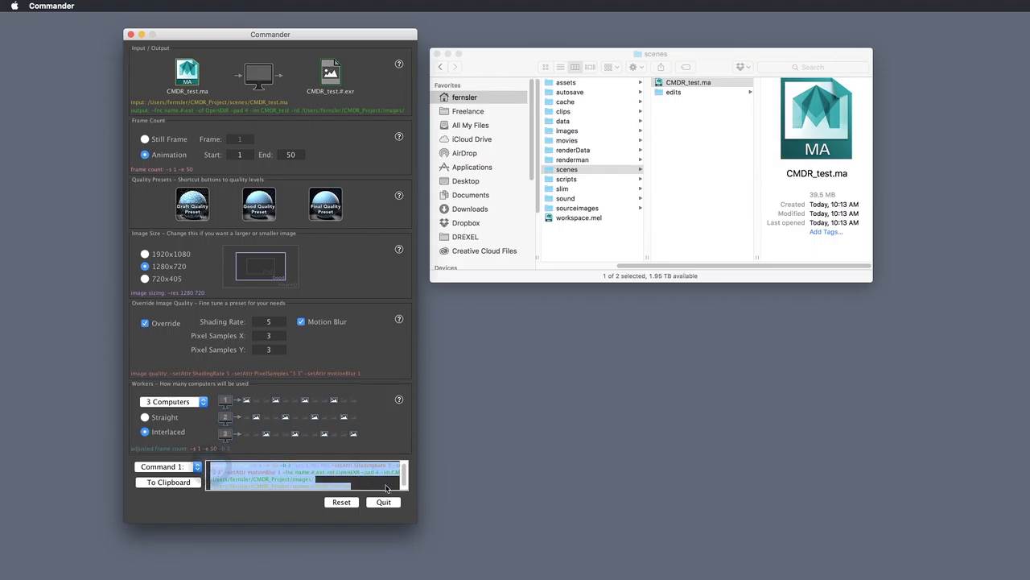
click(387, 488)
click(164, 419)
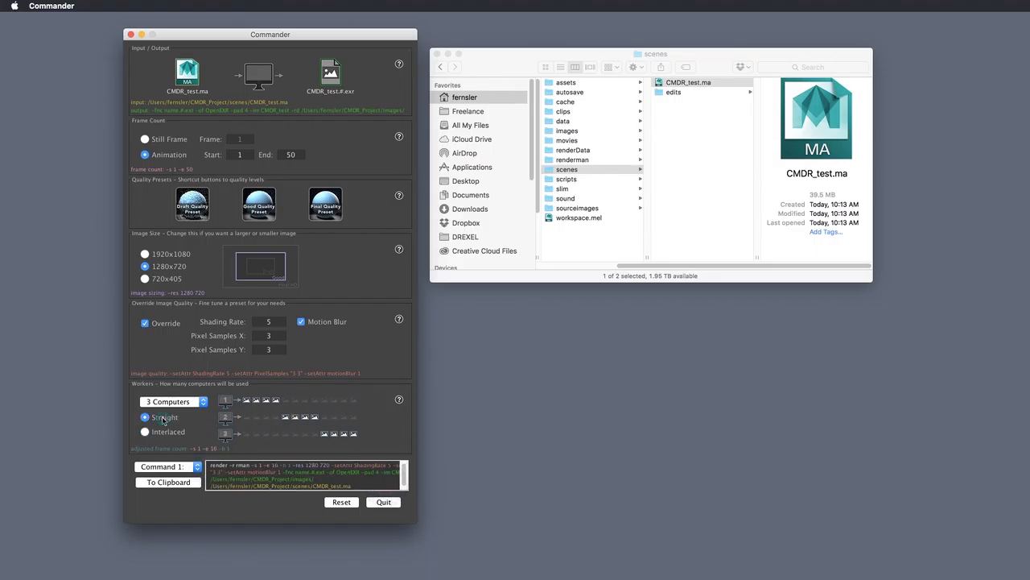
click(165, 434)
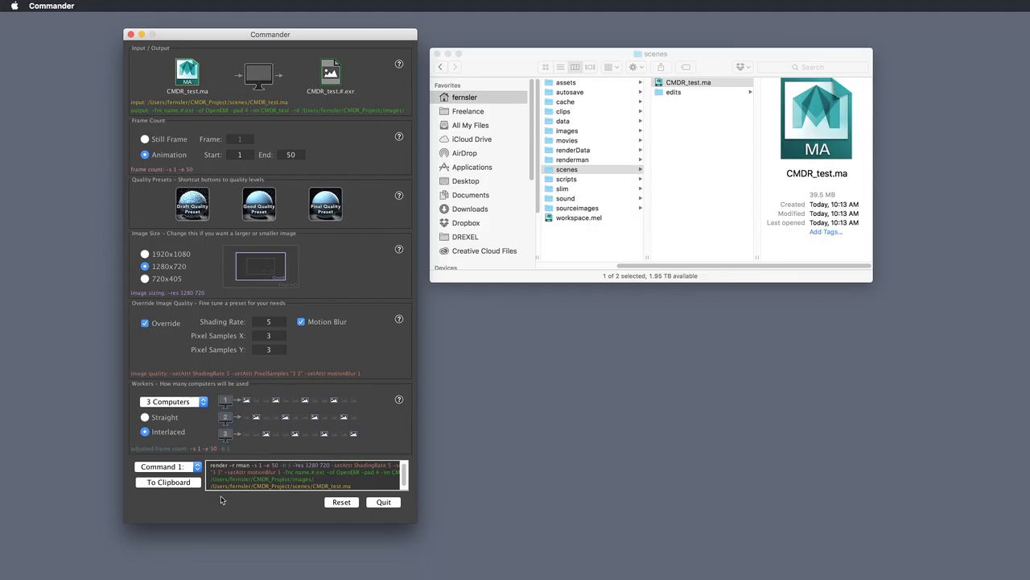
click(193, 467)
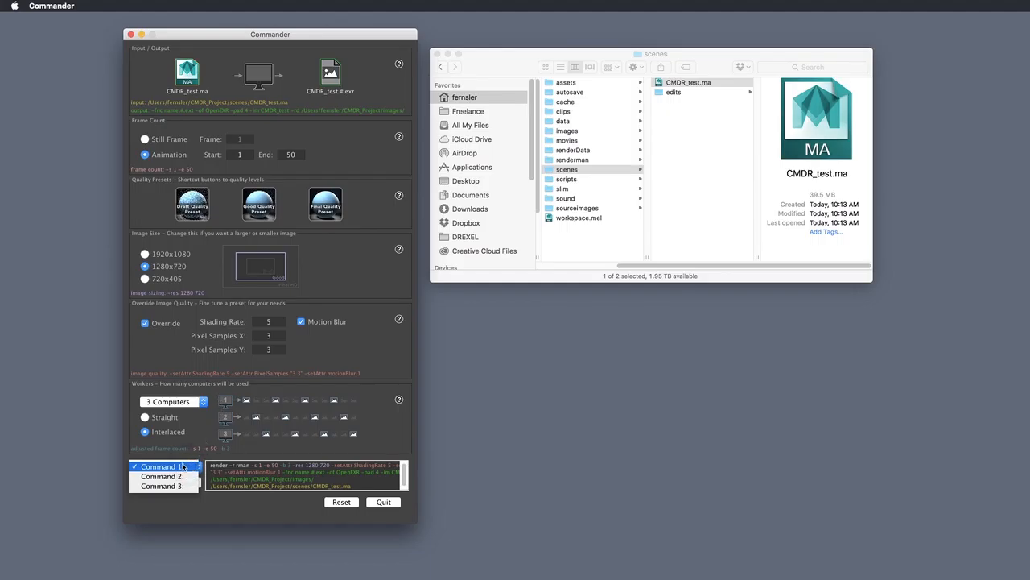
click(199, 402)
Try 1 and 3 computers, settle on 1 Computer, and copy worker 1's command
click(195, 401)
click(194, 383)
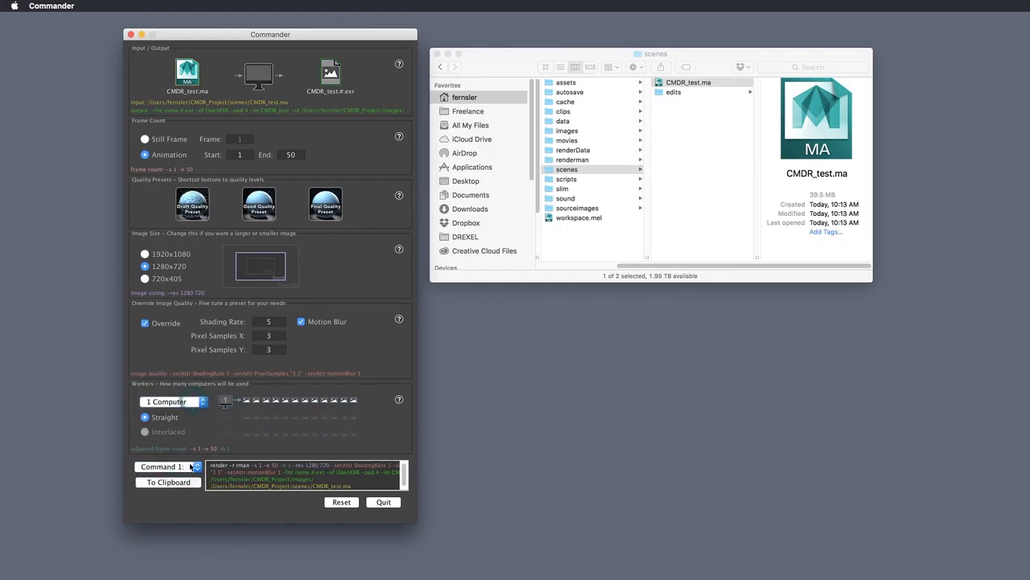
click(179, 466)
click(178, 467)
click(195, 401)
click(189, 425)
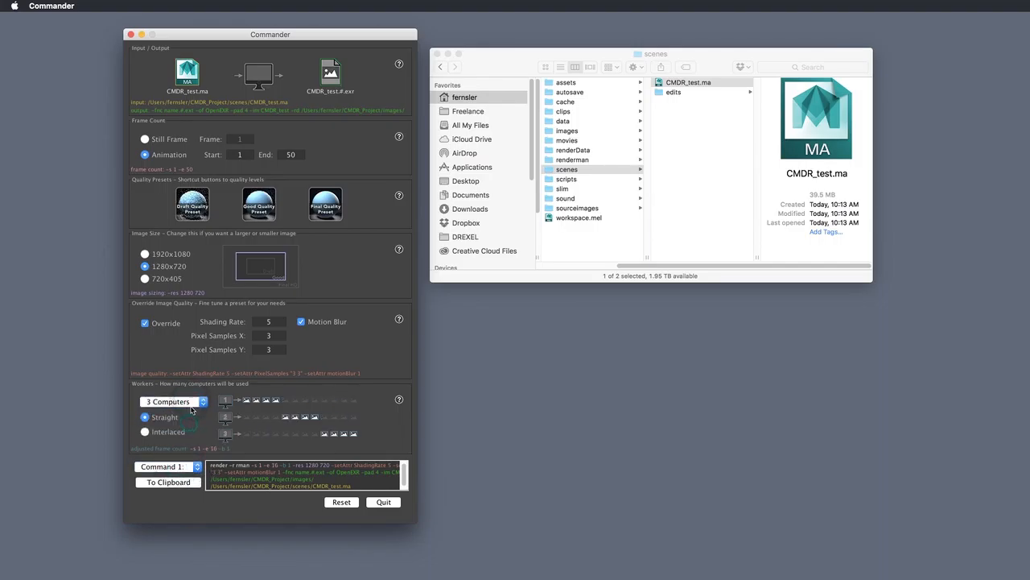
click(173, 433)
click(179, 466)
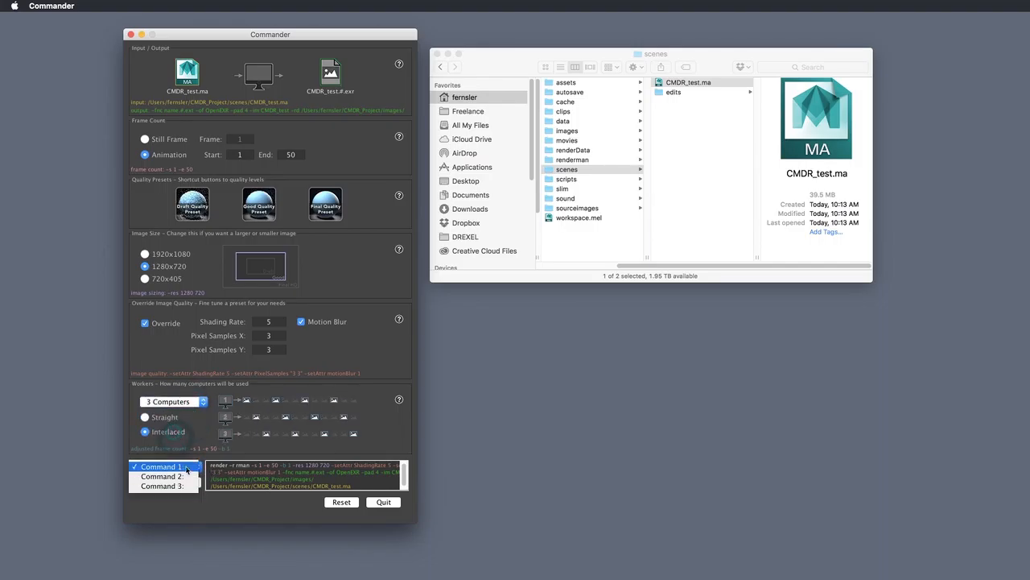
click(186, 402)
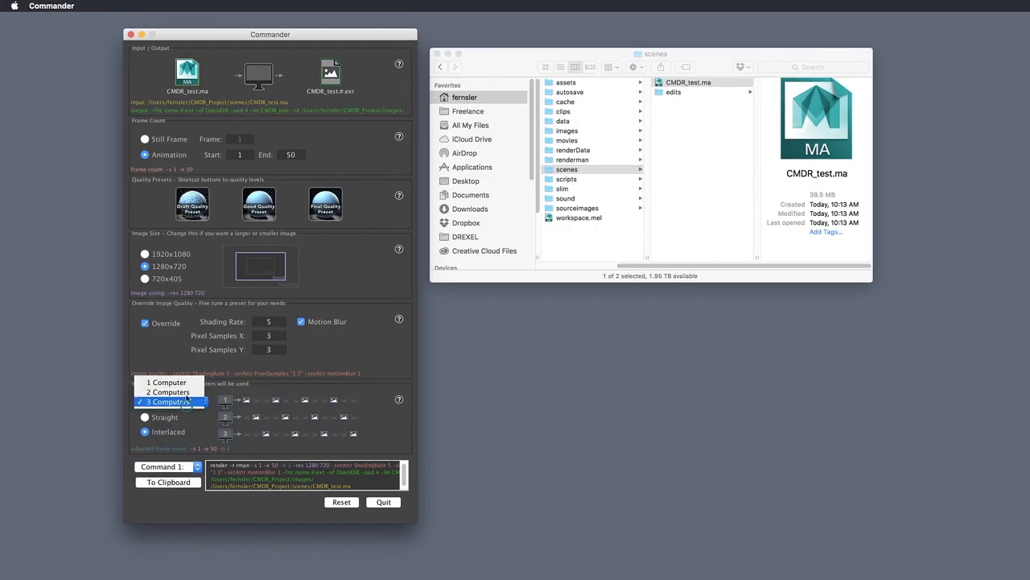
click(173, 379)
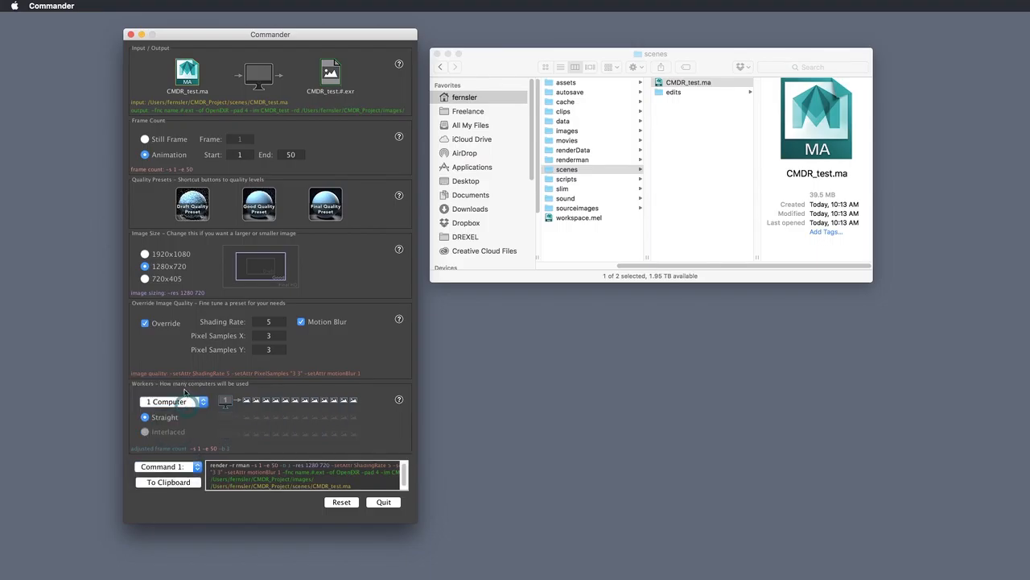
click(182, 483)
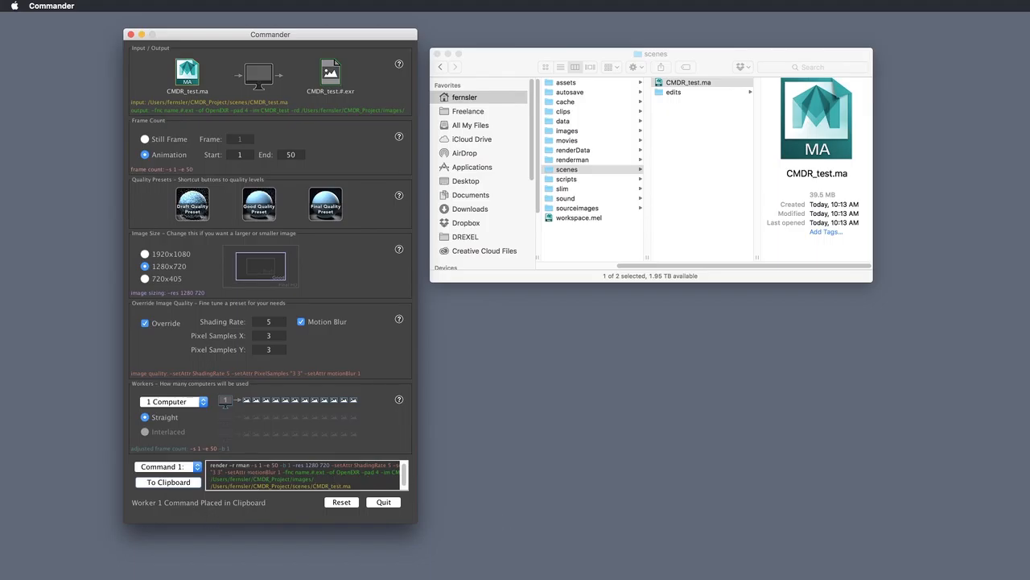
Paste worker 1's render command into the Maya Terminal and run it
key(super+Tab)
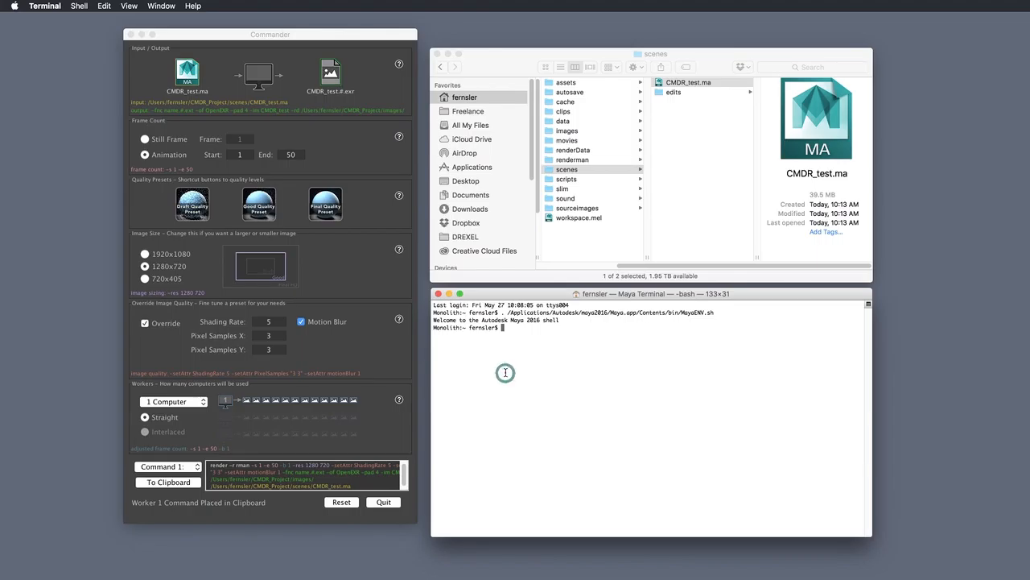
key(super+v)
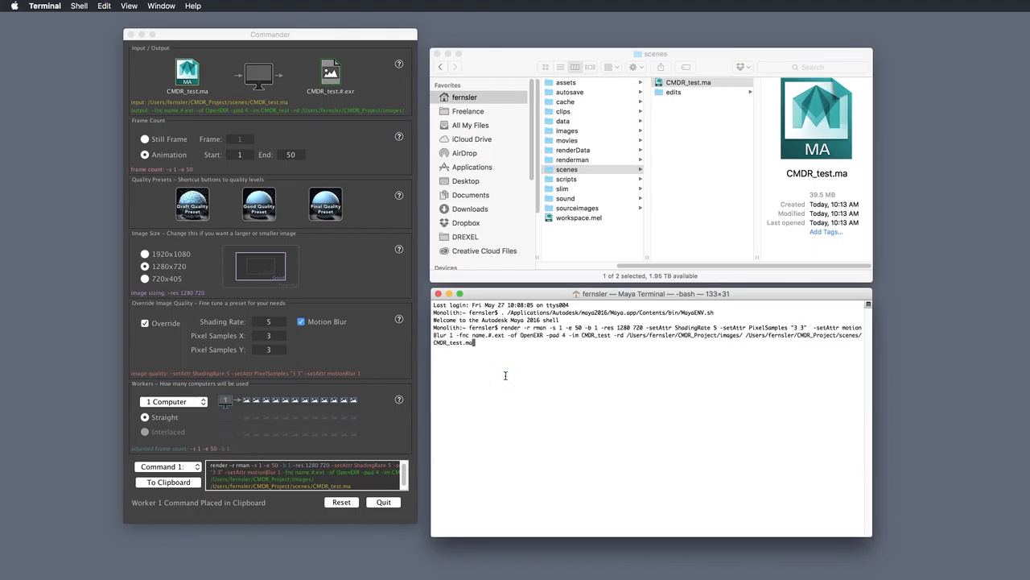
key(Return)
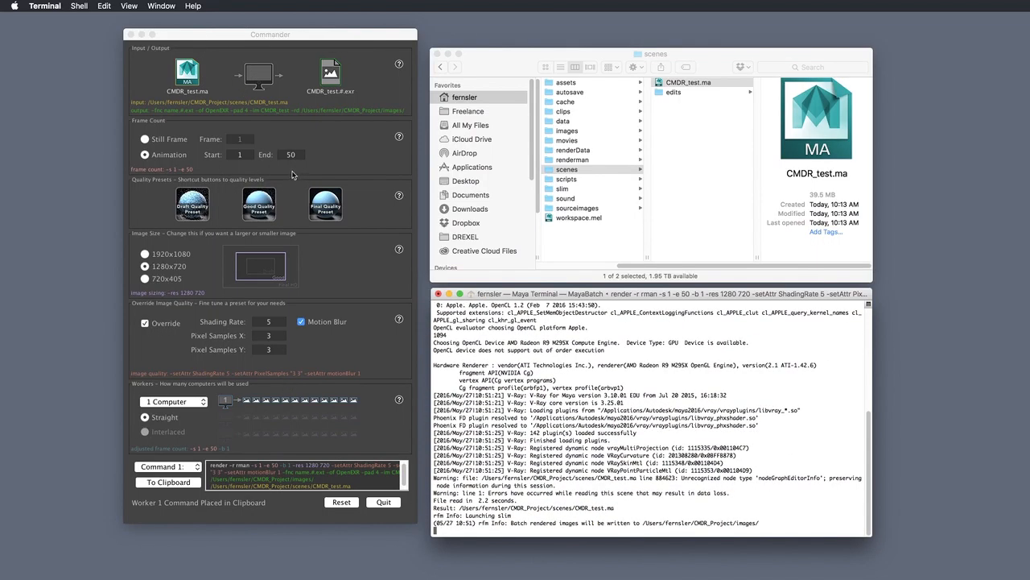
mouse_move(400, 136)
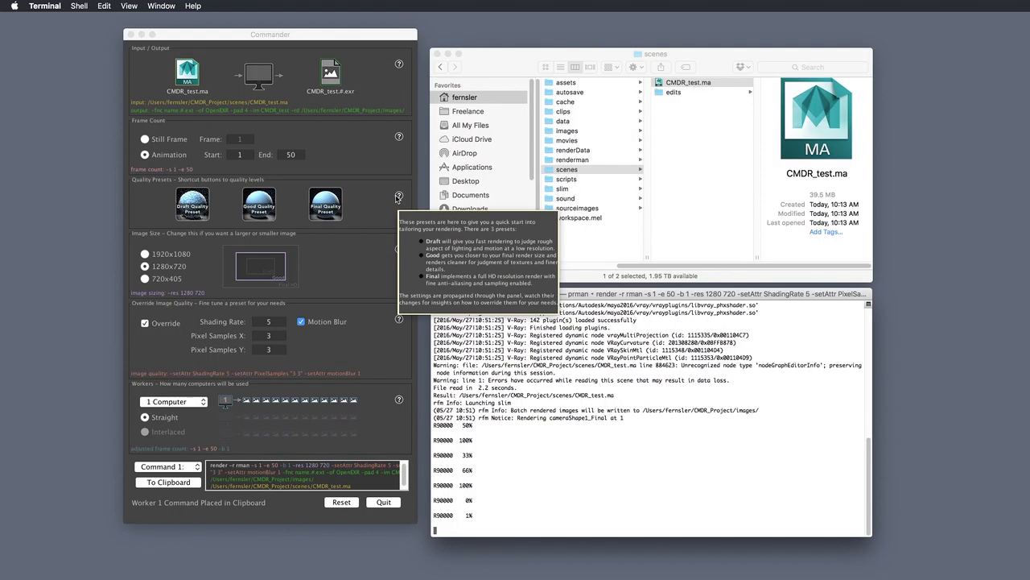
mouse_move(400, 252)
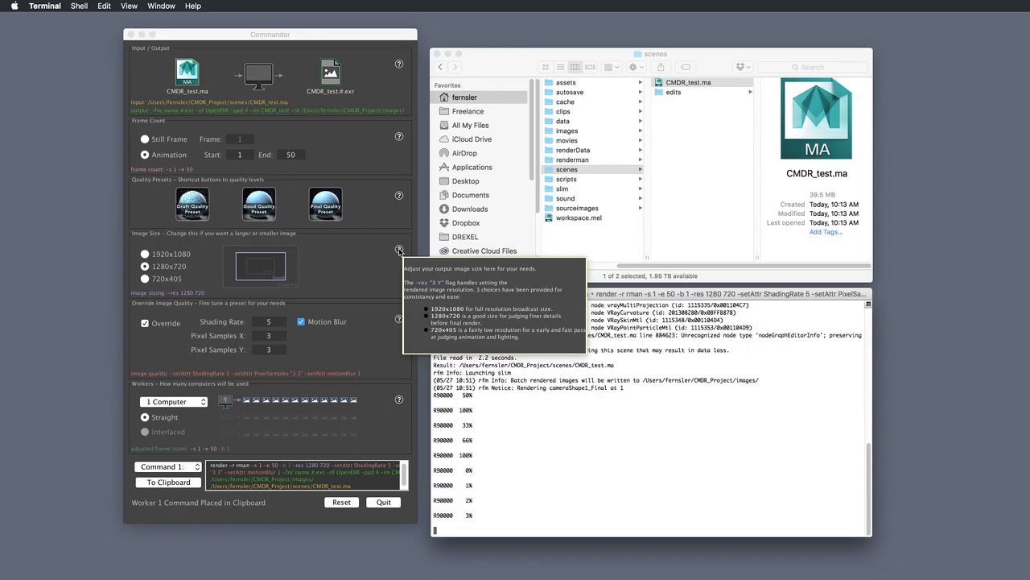
mouse_move(397, 322)
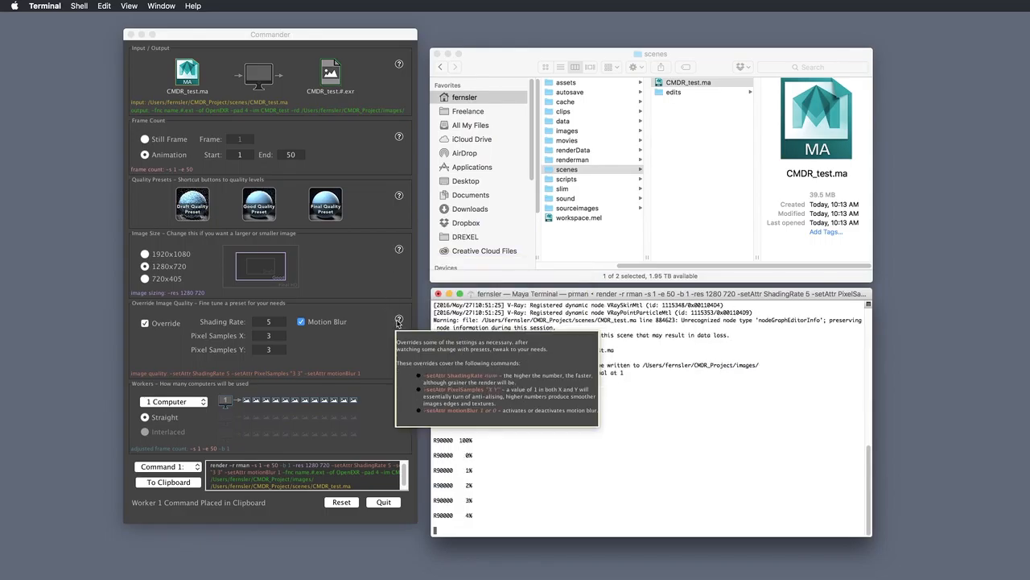
mouse_move(401, 402)
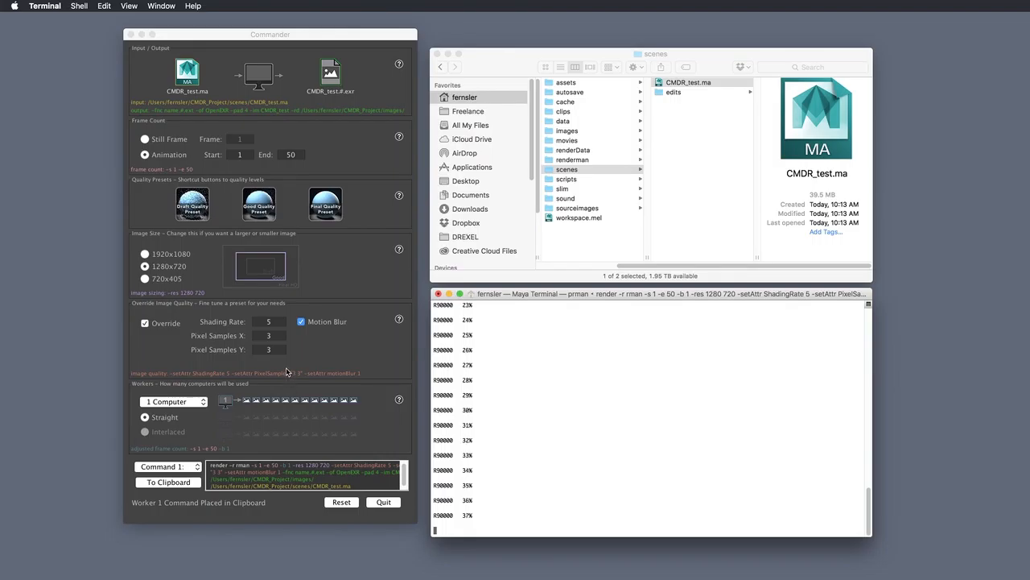
Reset the Commander form and reload CMDR_test.ma into it
click(311, 47)
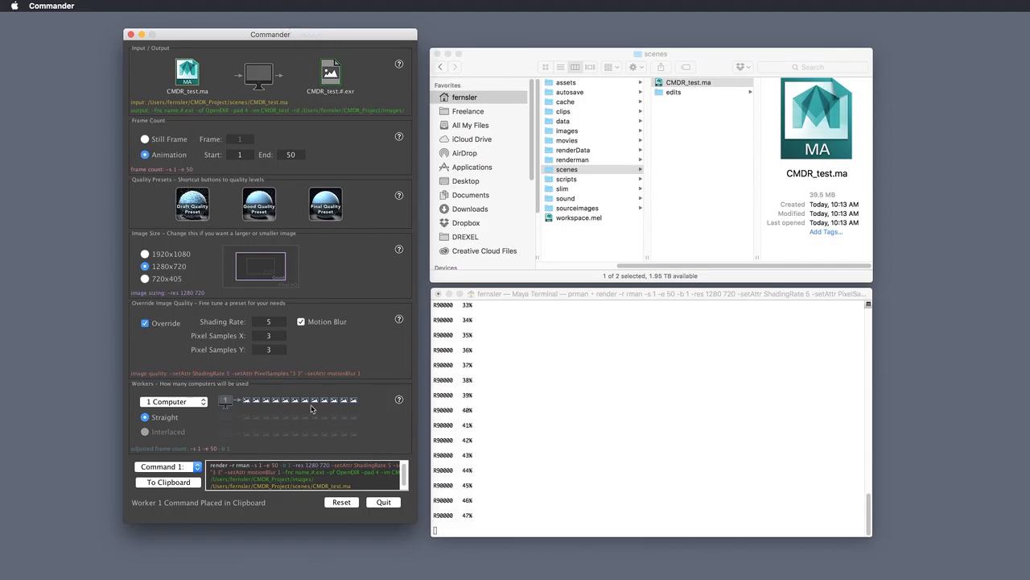
click(341, 501)
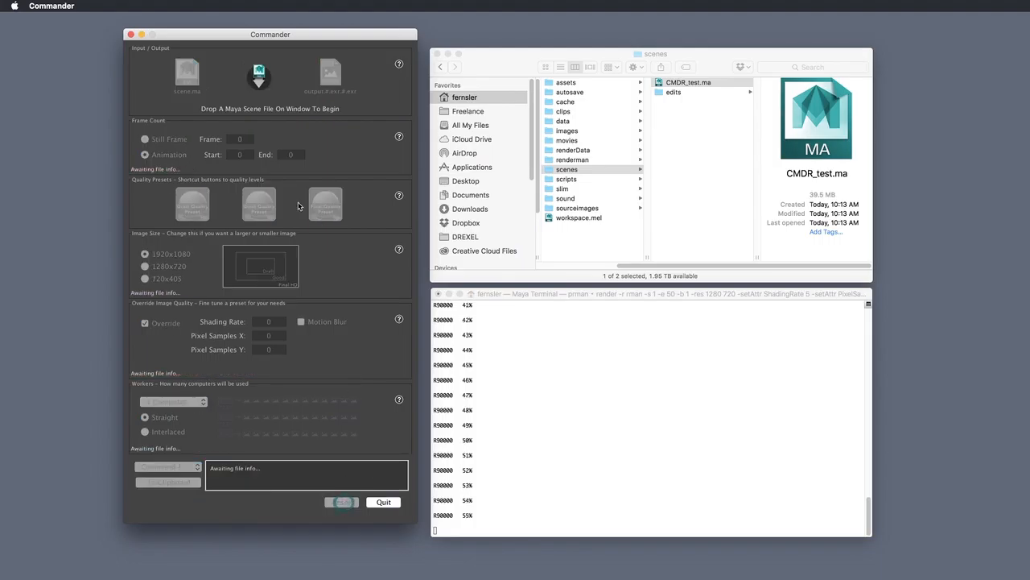
drag(697, 91, 322, 174)
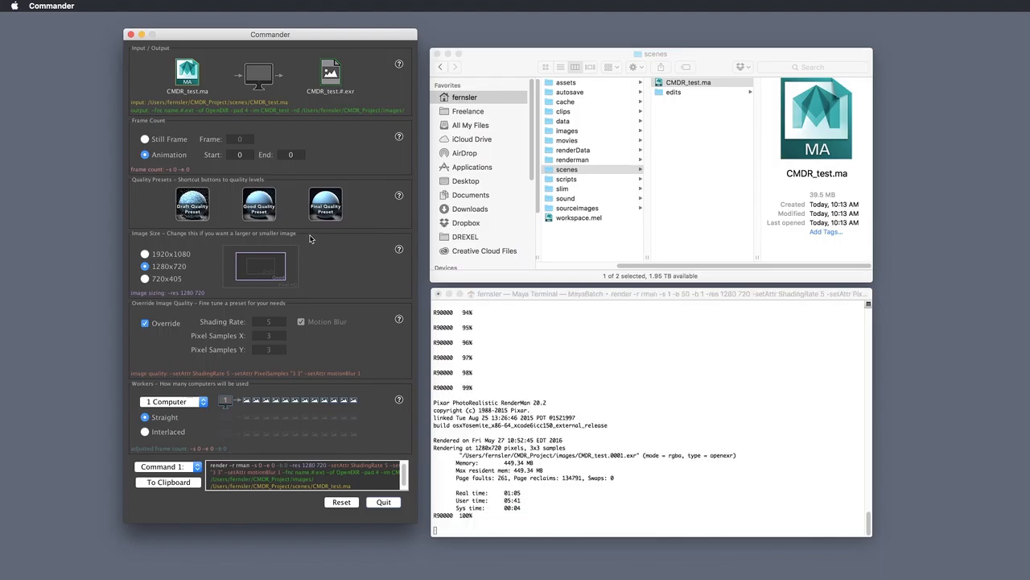
Preview CMDR_test.0001.exr from the images folder in Quick Look
click(569, 130)
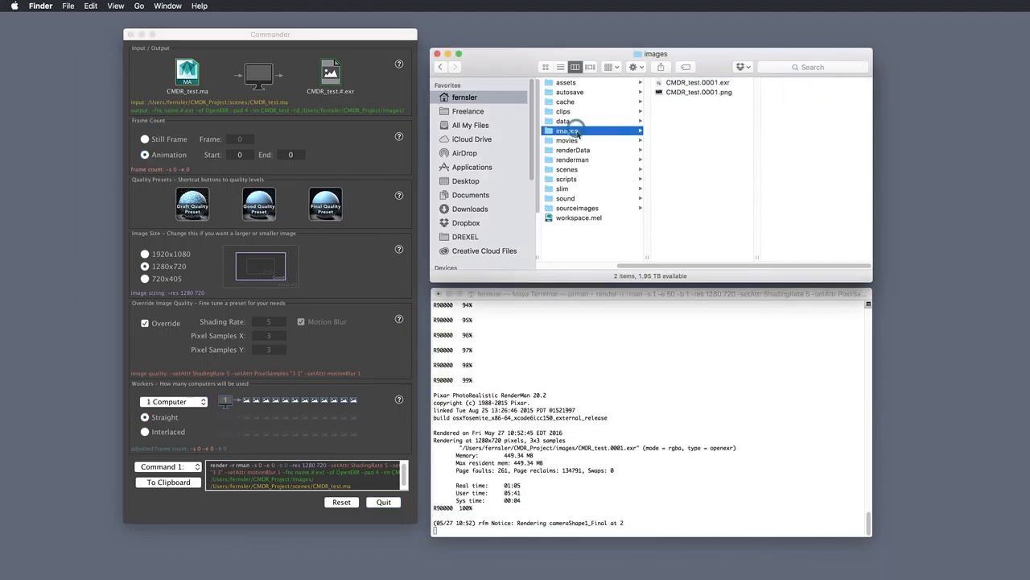
click(712, 83)
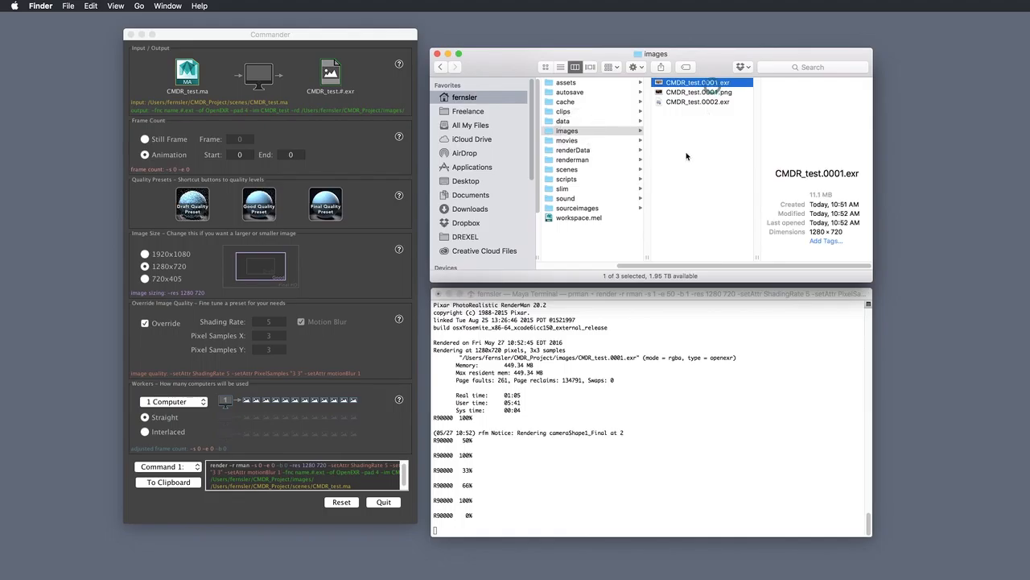
key(space)
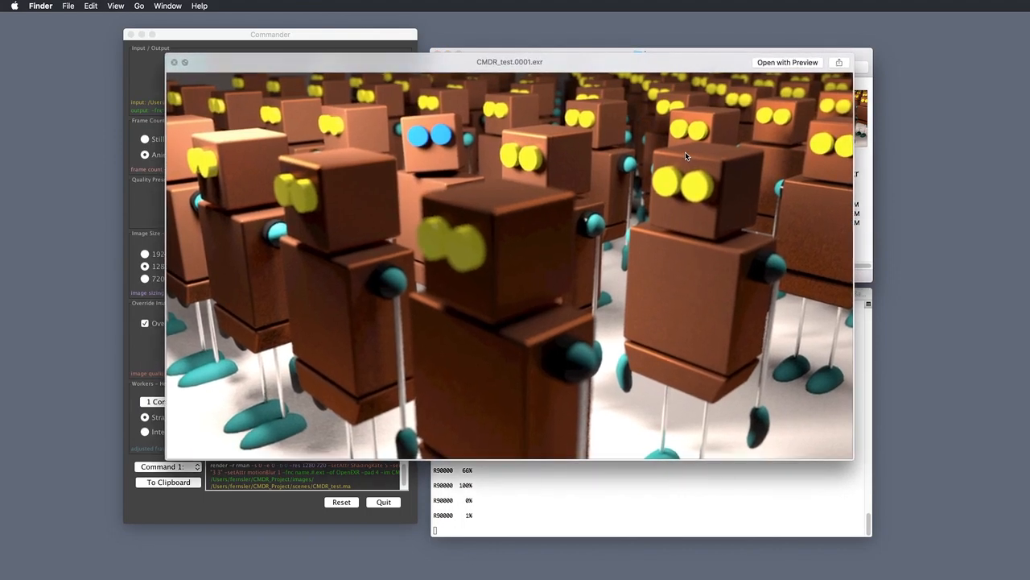